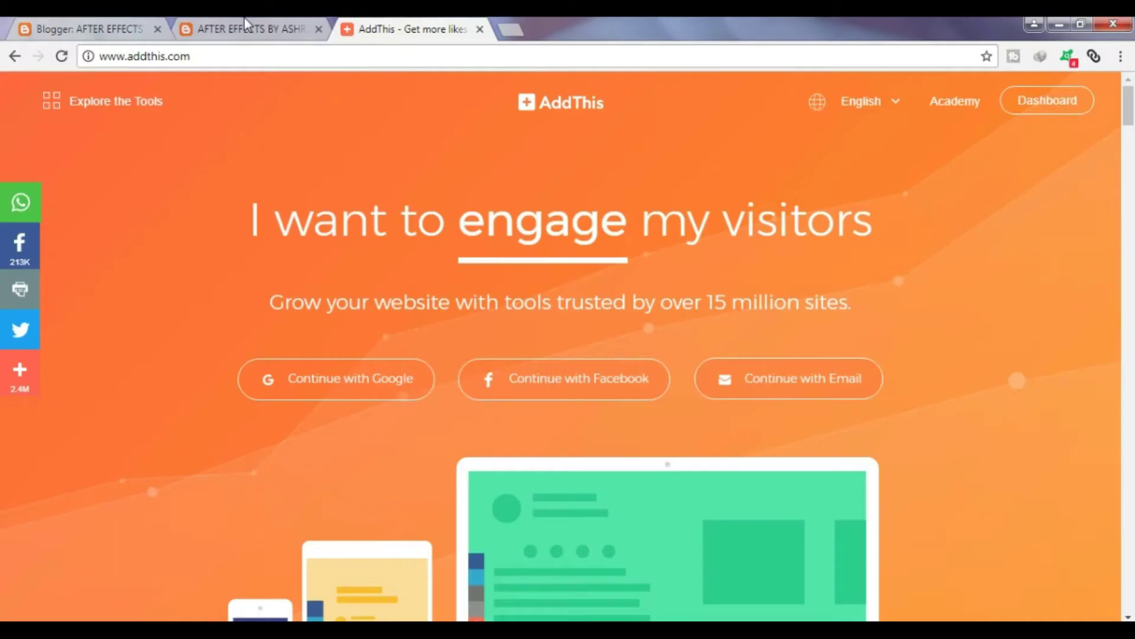
- Switch to the AFTER EFFECTS BY ASHRAF blog homepage before any share buttons exist
click(244, 18)
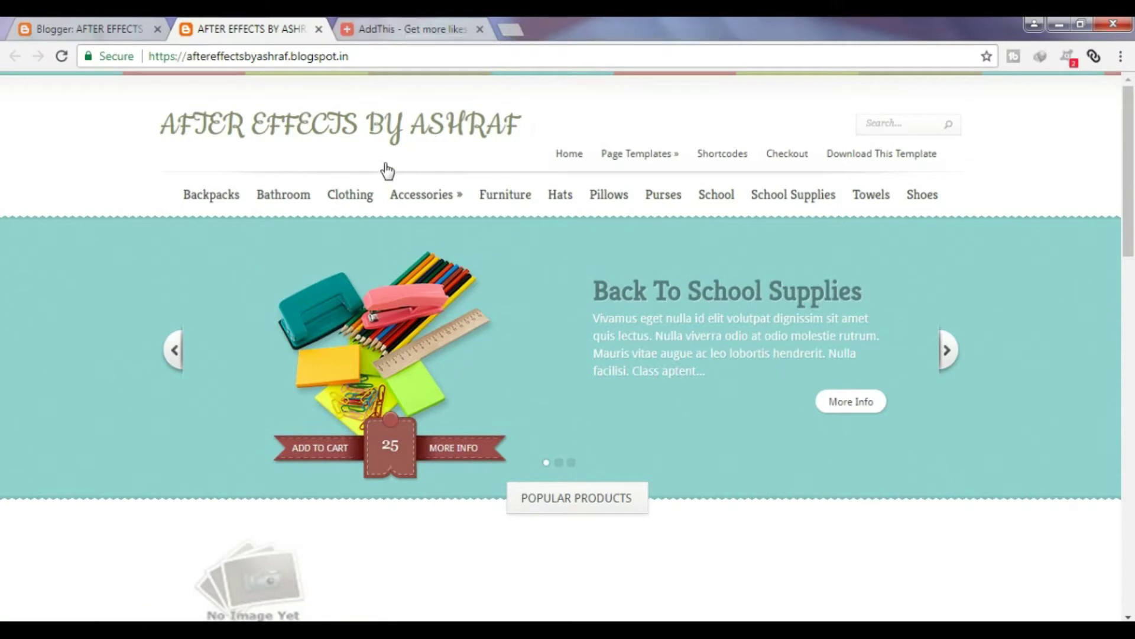
- Return to AddThis and begin signing up with an email address
click(402, 28)
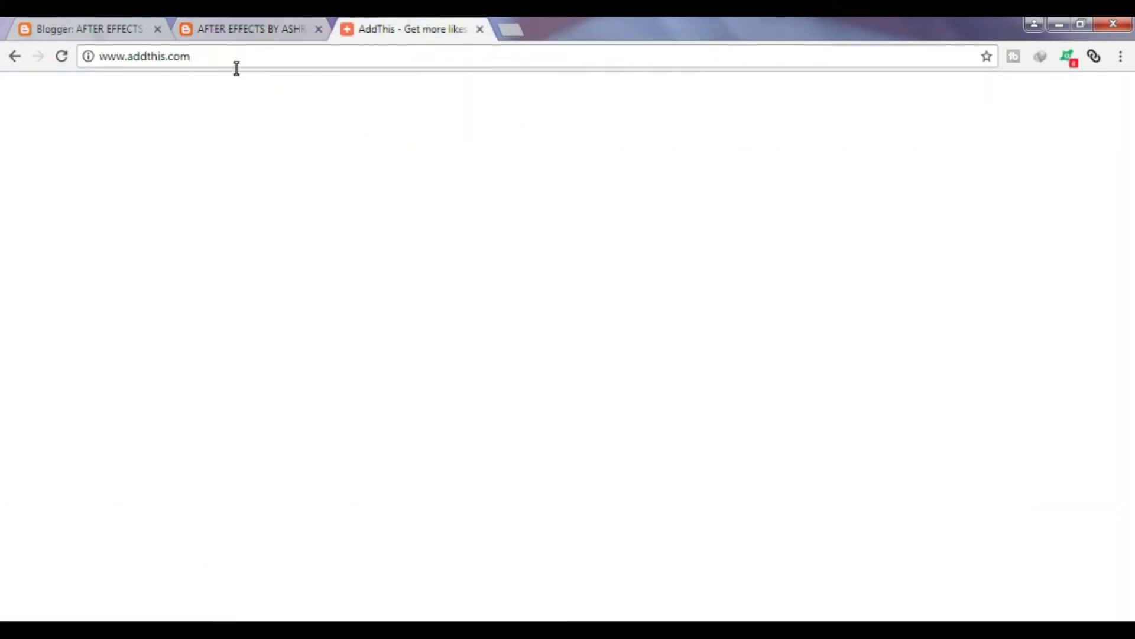
click(236, 56)
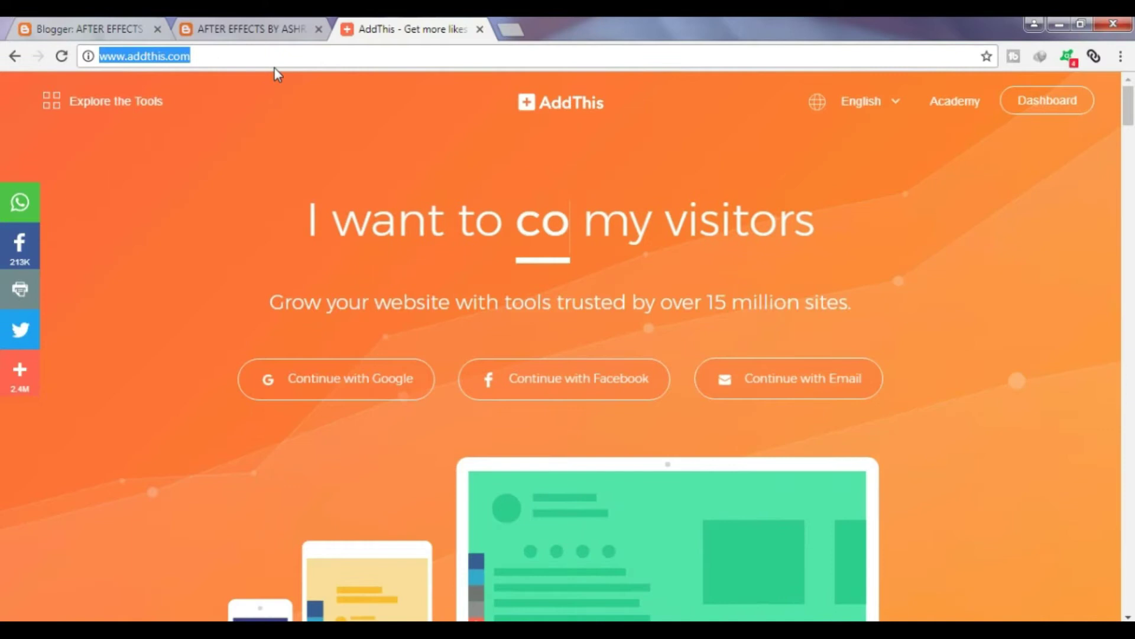
click(815, 391)
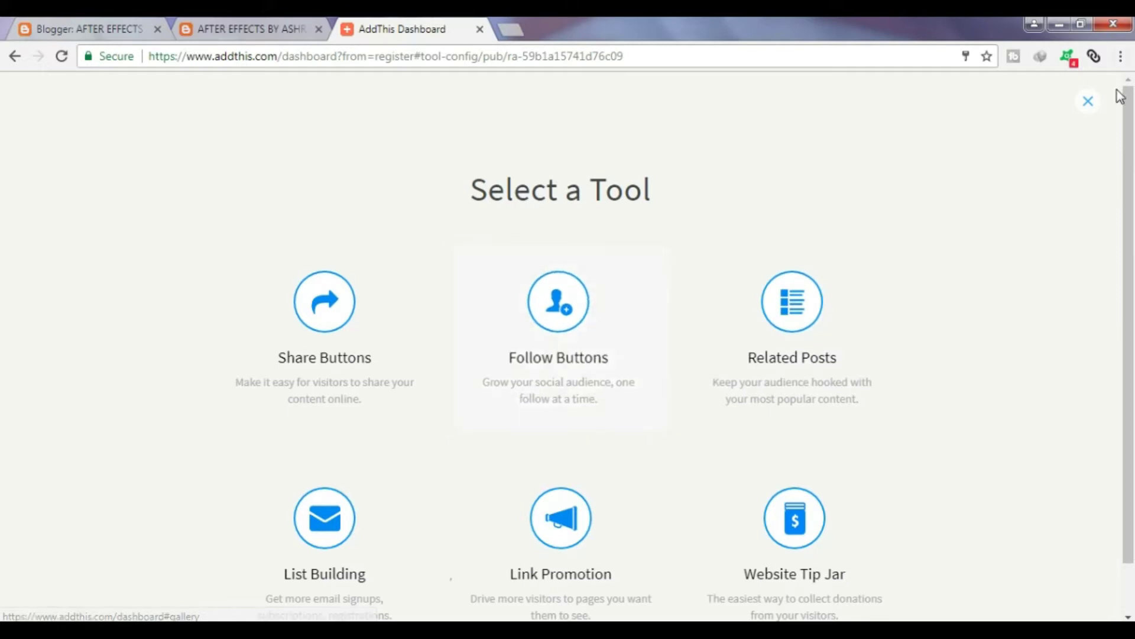
- Dismiss the tool selector and copy the step 1 installation script for an HTML website
click(1089, 102)
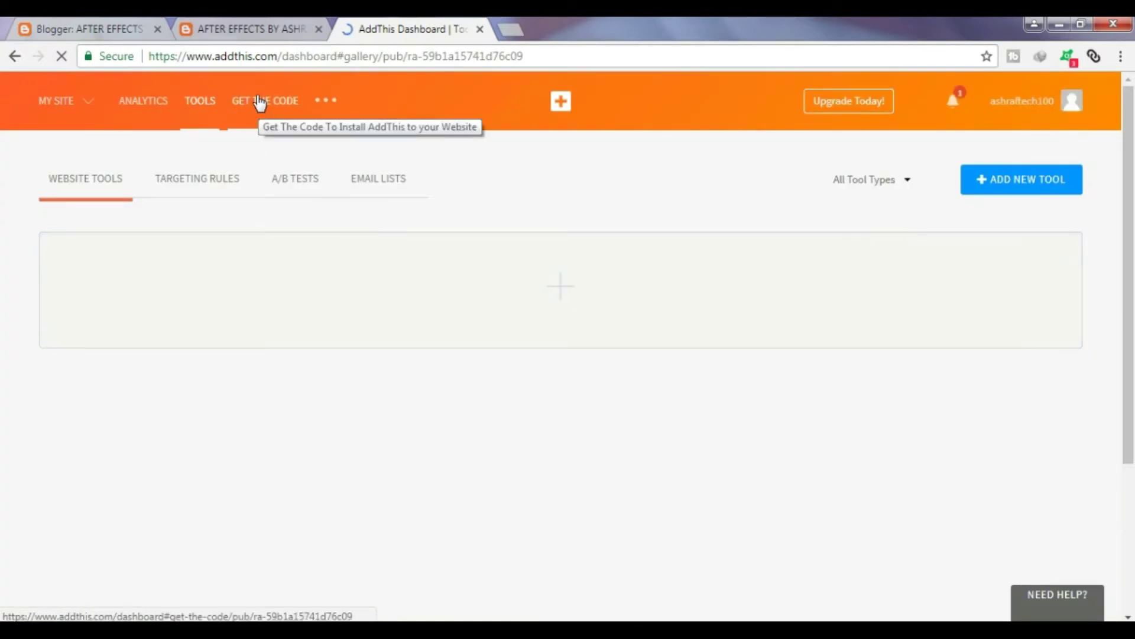
click(260, 102)
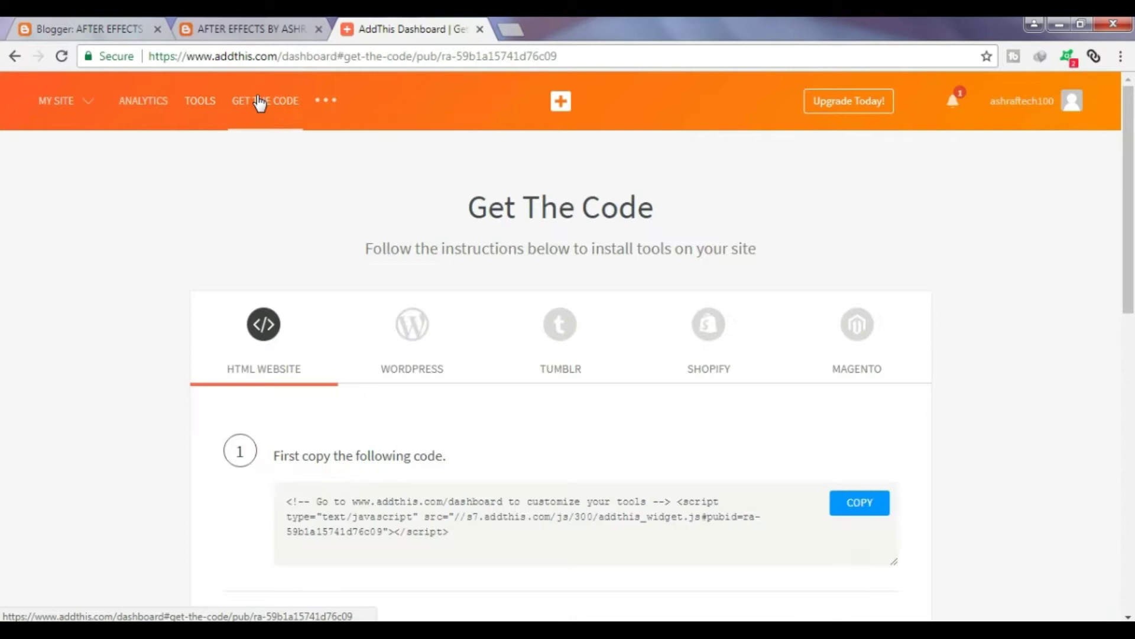
scroll(471, 347, down, 2)
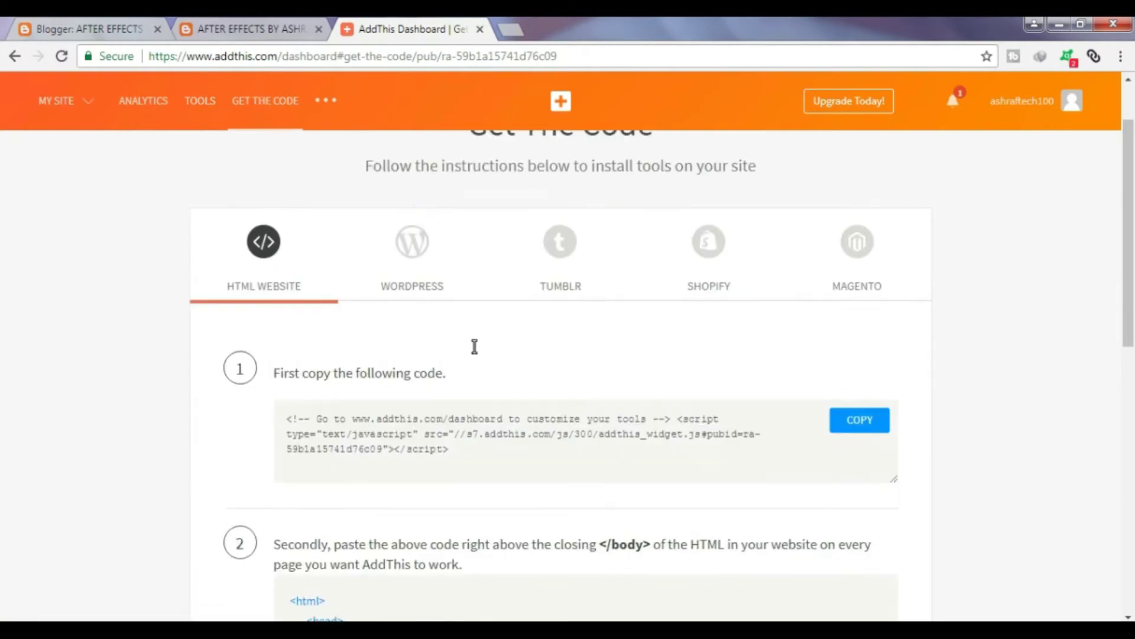
scroll(566, 423, down, 1)
scroll(566, 423, down, 1)
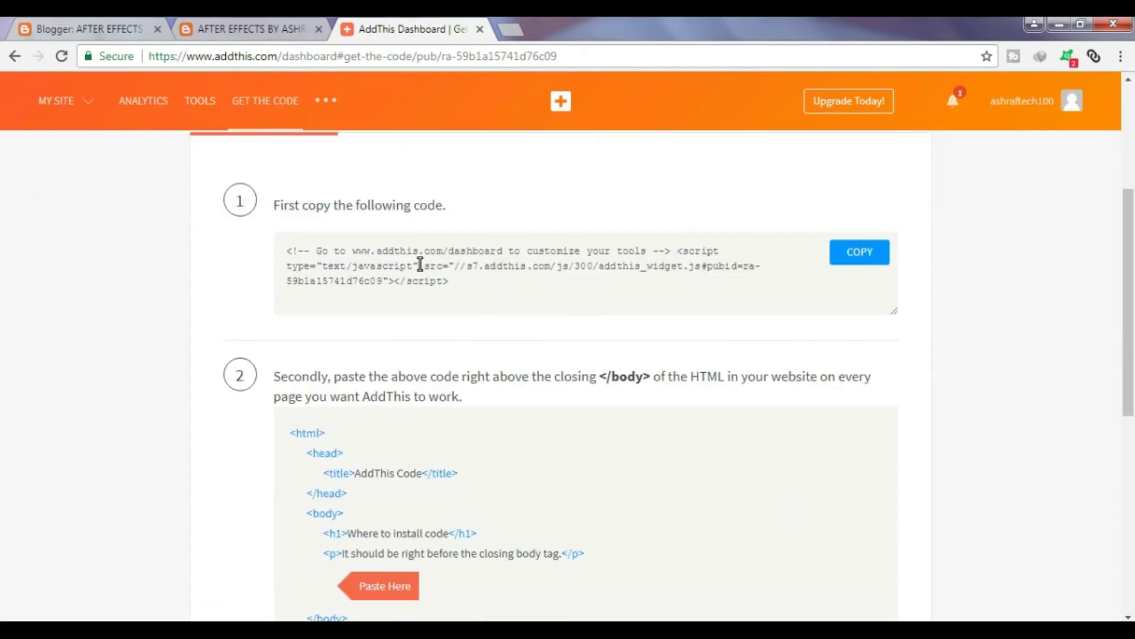
click(858, 252)
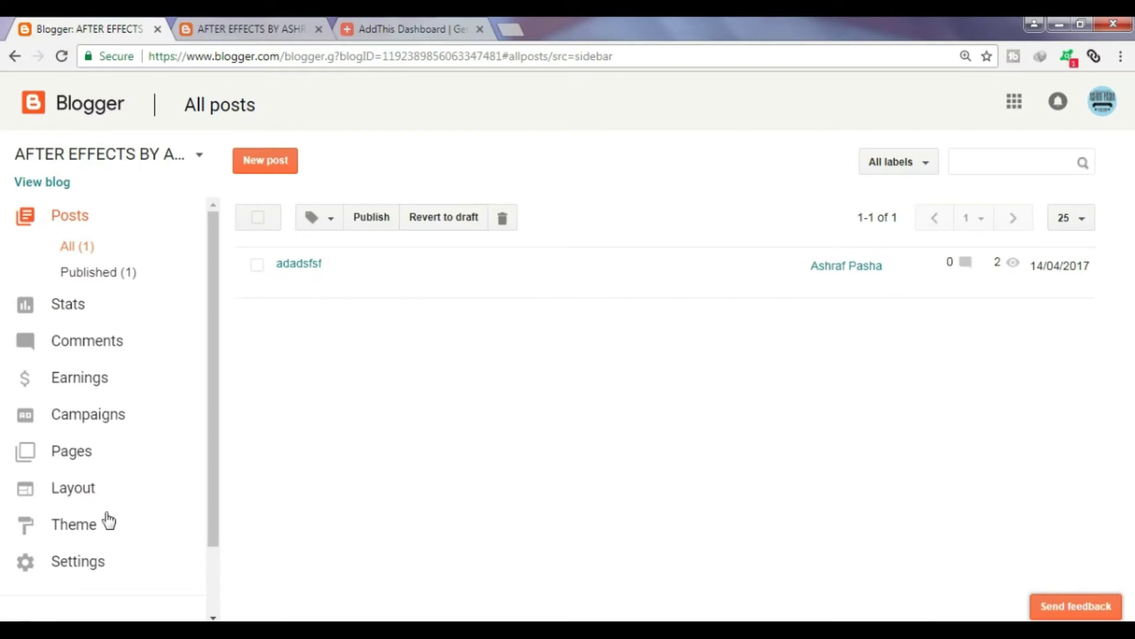
- Go to the blog's Theme settings and load the theme's HTML editor
click(74, 525)
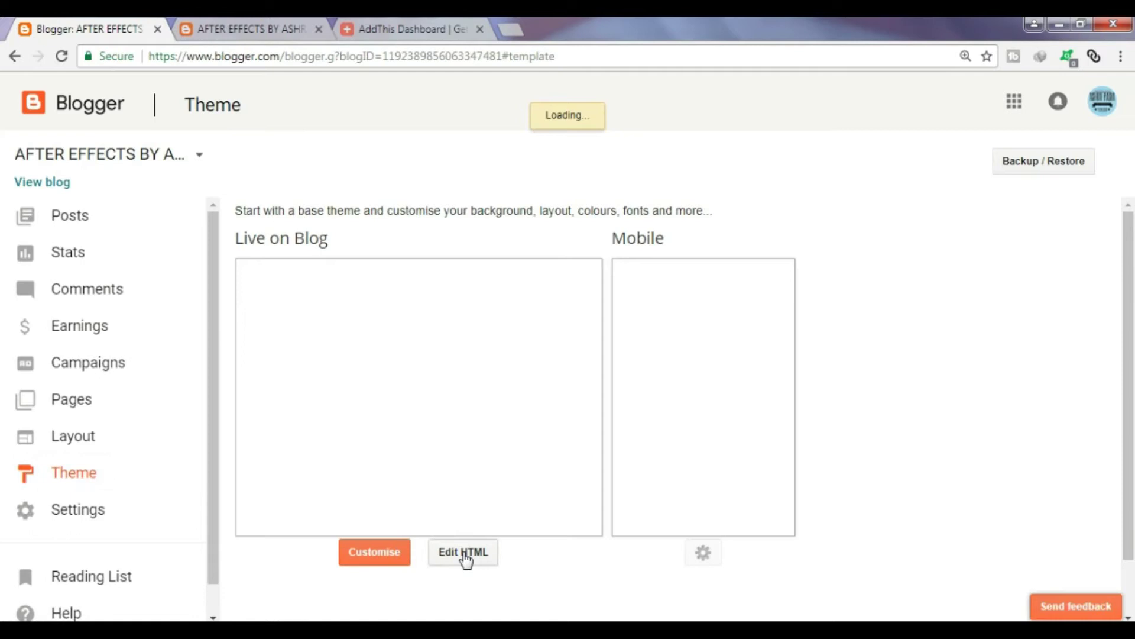
click(463, 552)
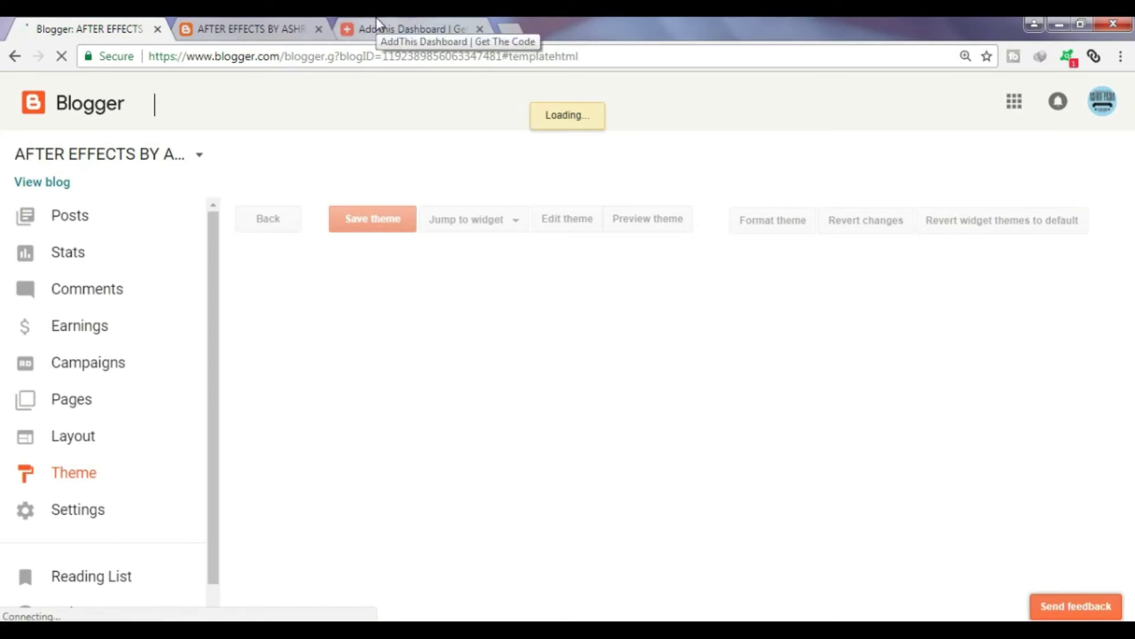
click(404, 28)
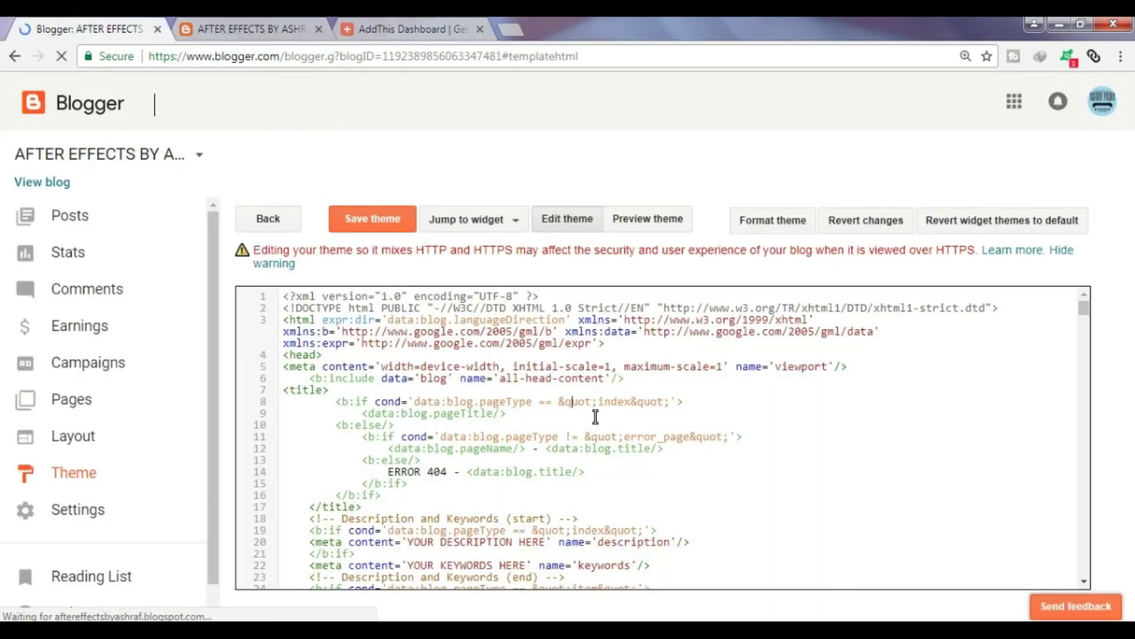
- Search the theme code for </body> and add blank lines just above it
key(ctrl+f)
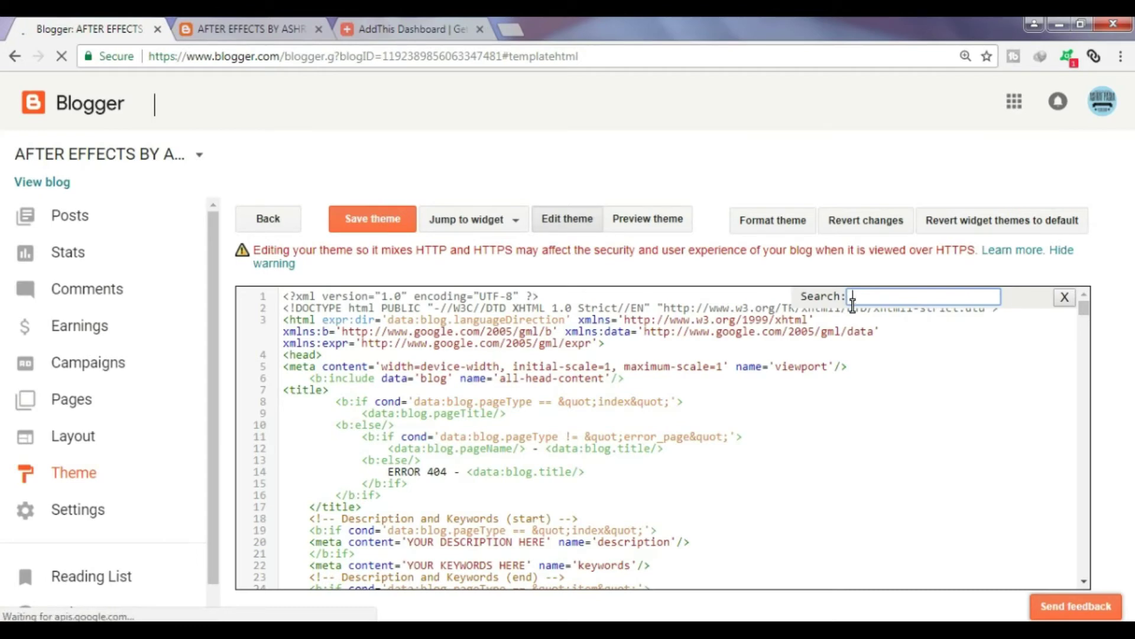
text(</body>)
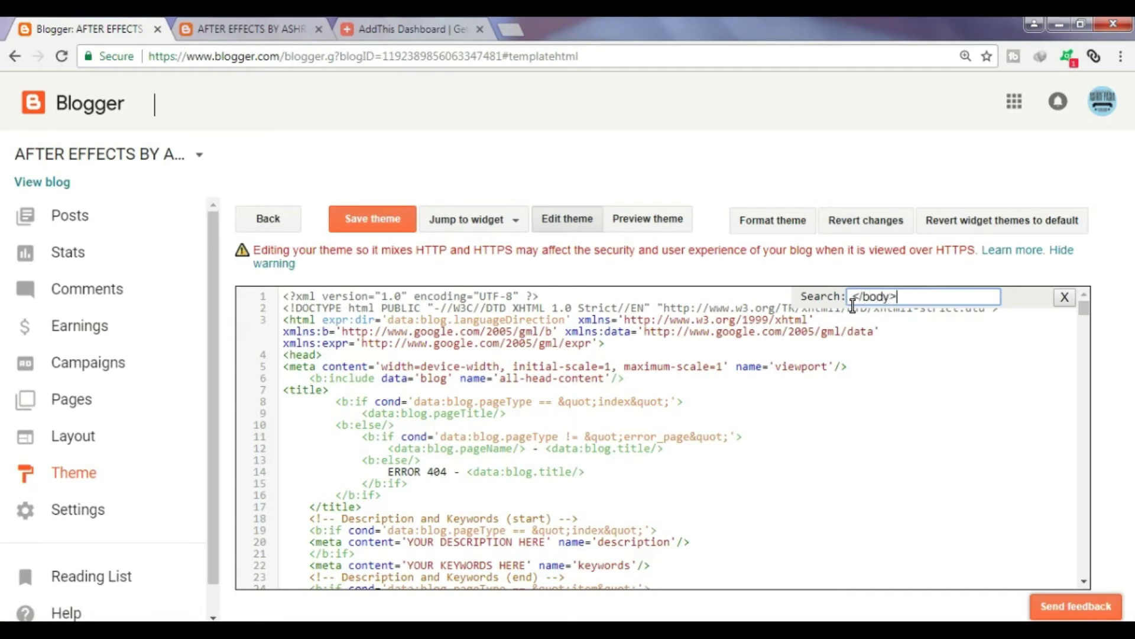
key(Return)
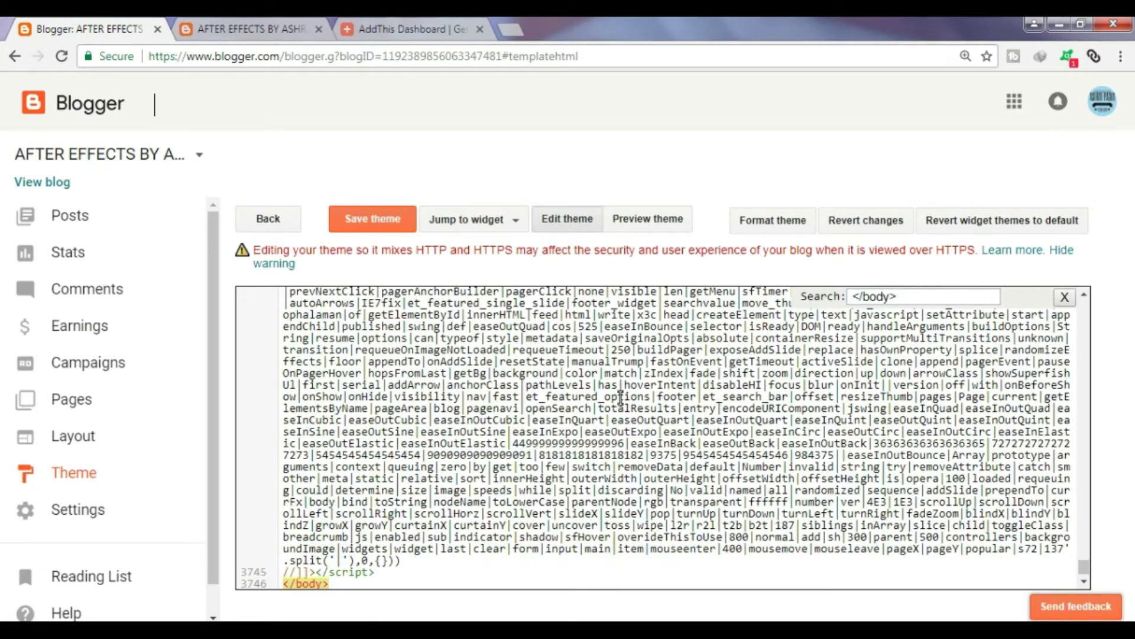
scroll(458, 453, down, 1)
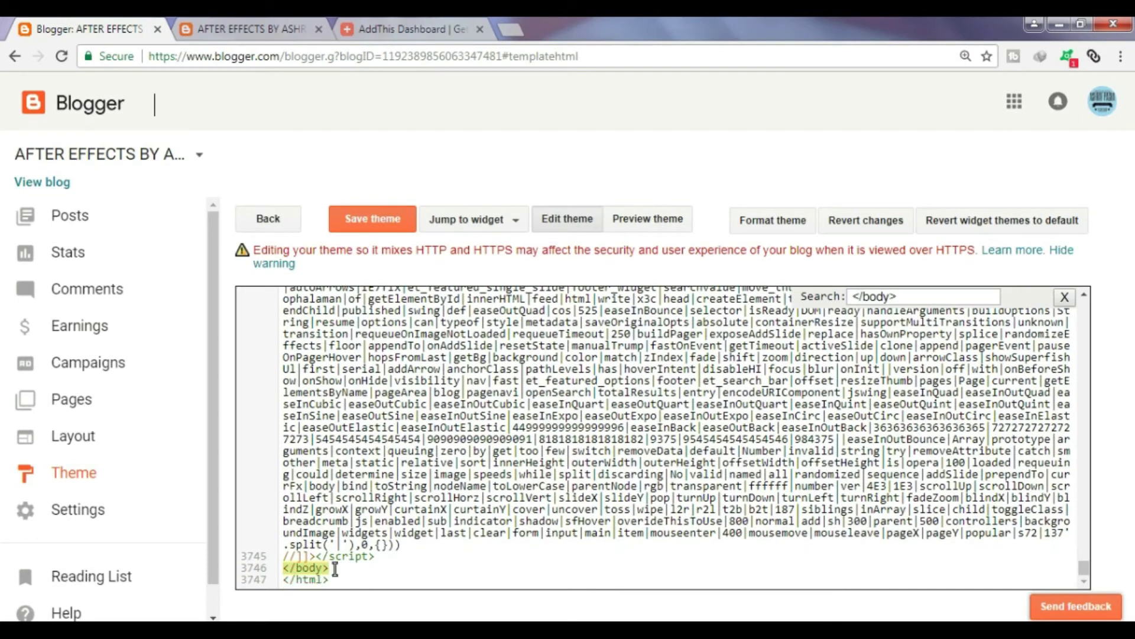
click(285, 568)
key(Return)
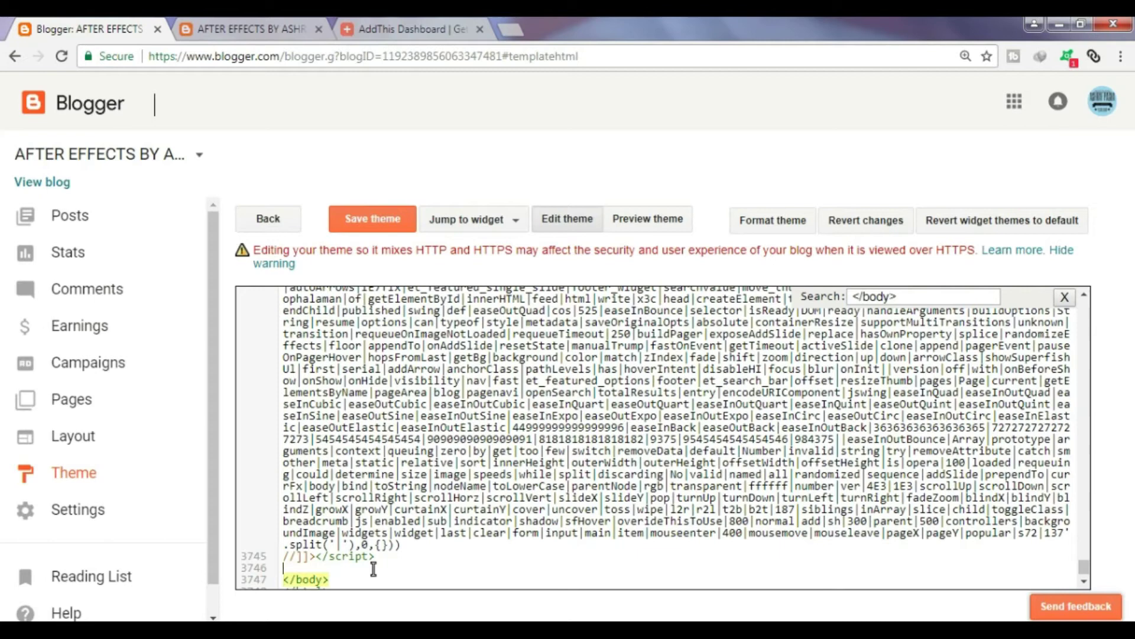
key(Return)
key(Return)
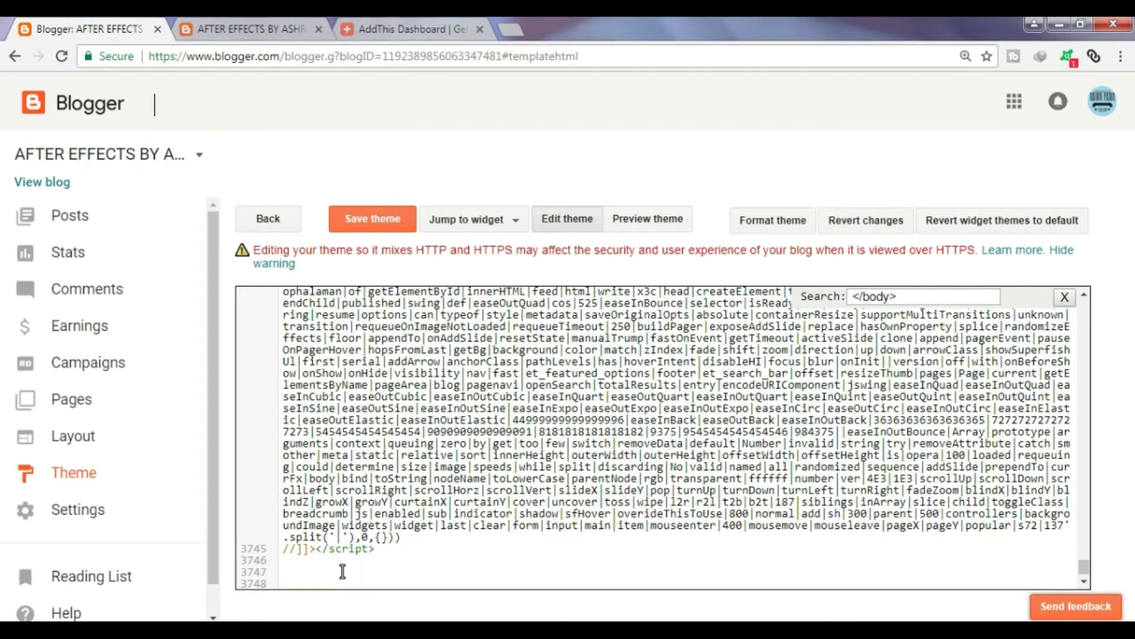
scroll(304, 555, down, 1)
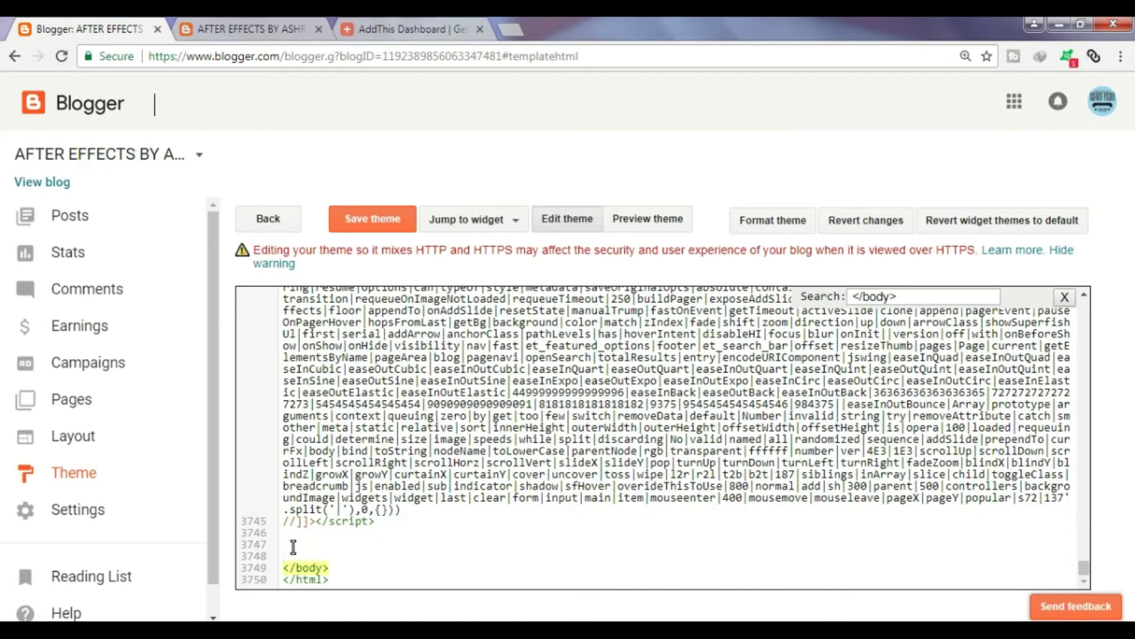
- Paste the AddThis script above the closing body tag and save the theme
right_click(293, 548)
click(342, 419)
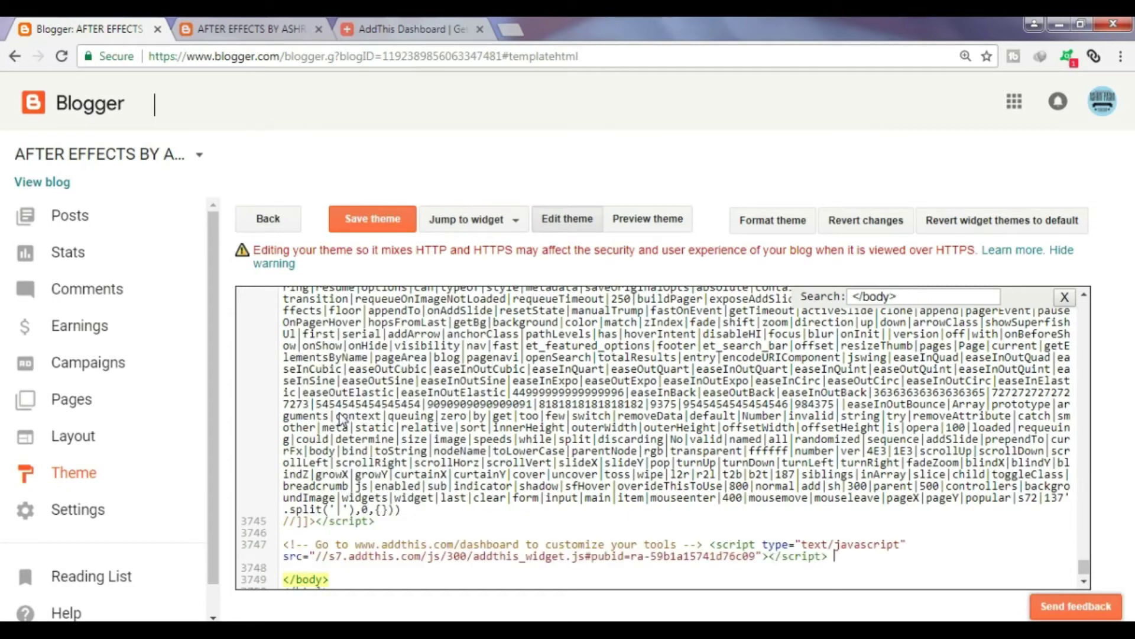
scroll(391, 543, down, 1)
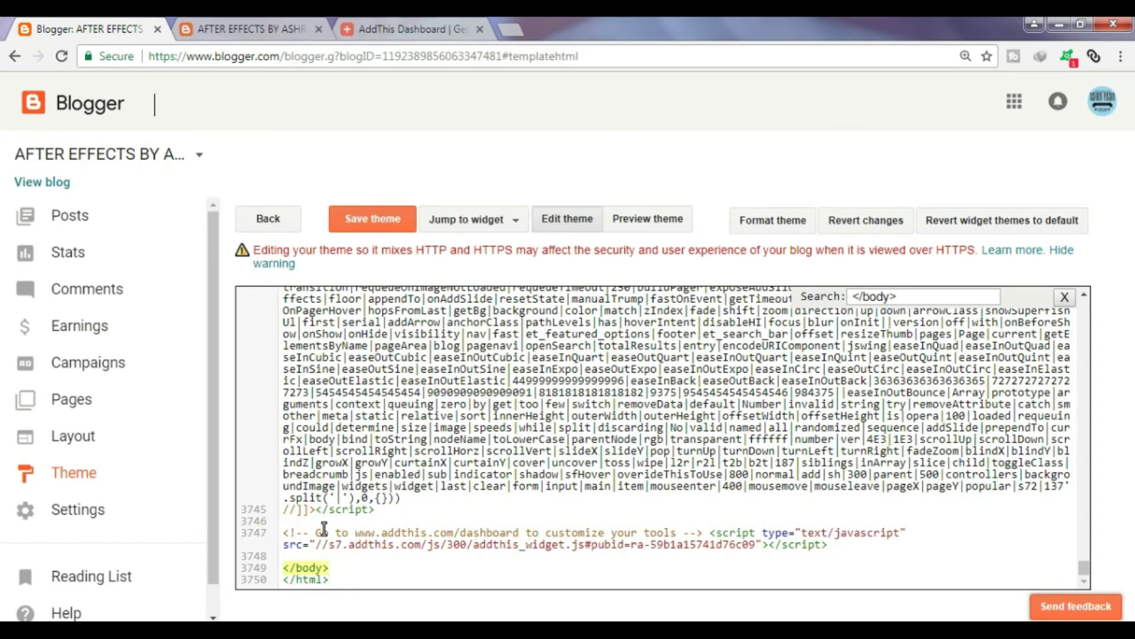
click(382, 223)
- In the AddThis tools list, add a new tool and choose Share Buttons
click(404, 29)
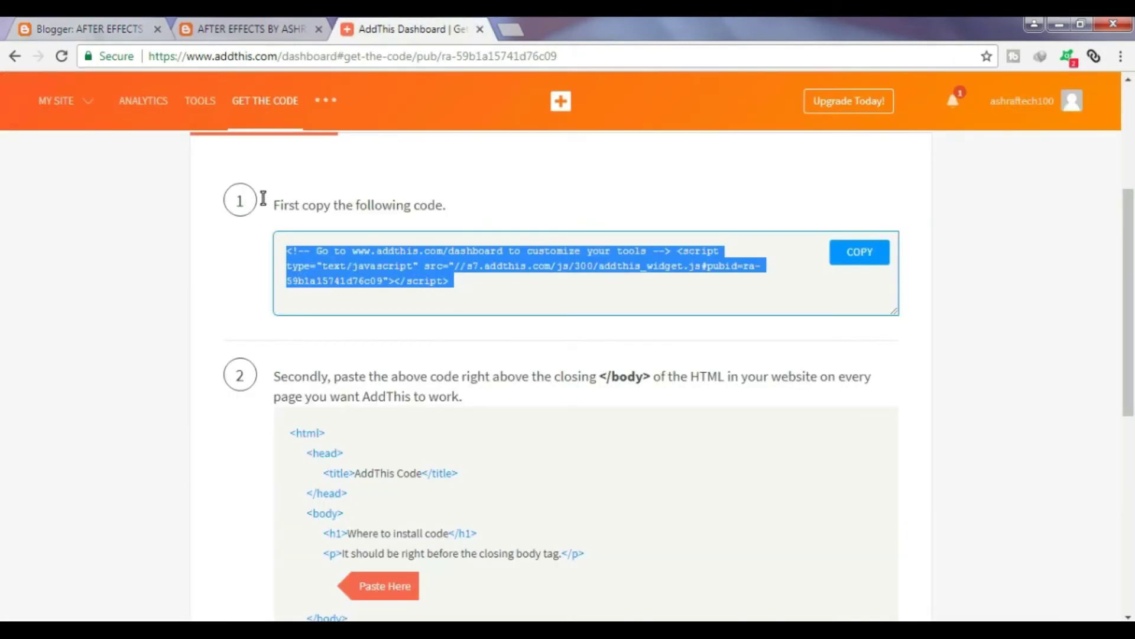
click(200, 100)
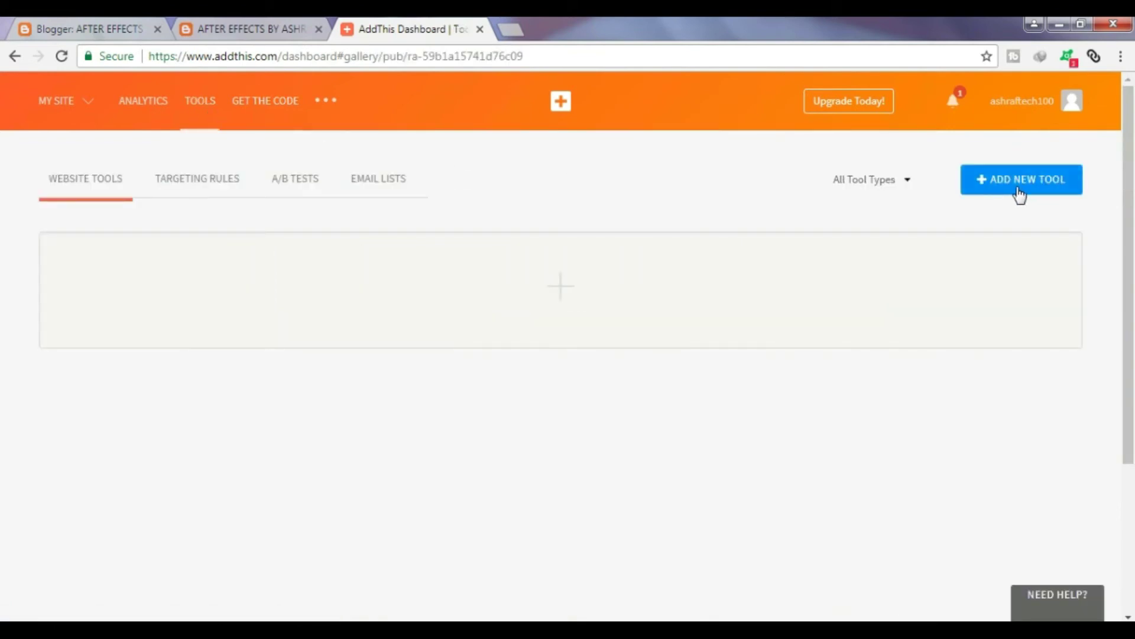
click(1019, 186)
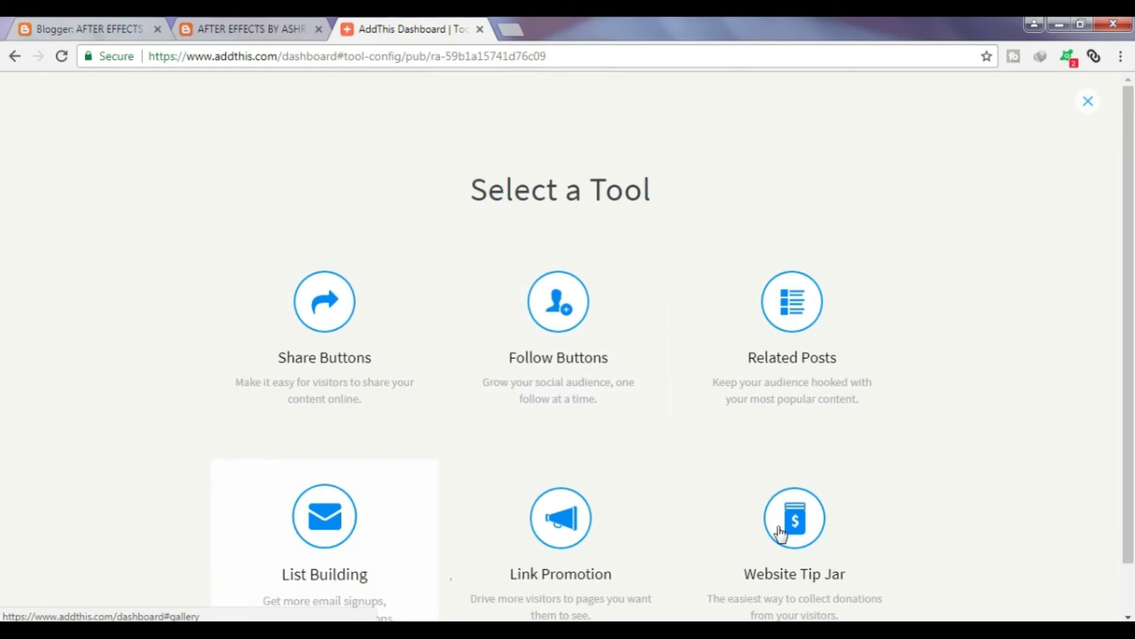
click(326, 318)
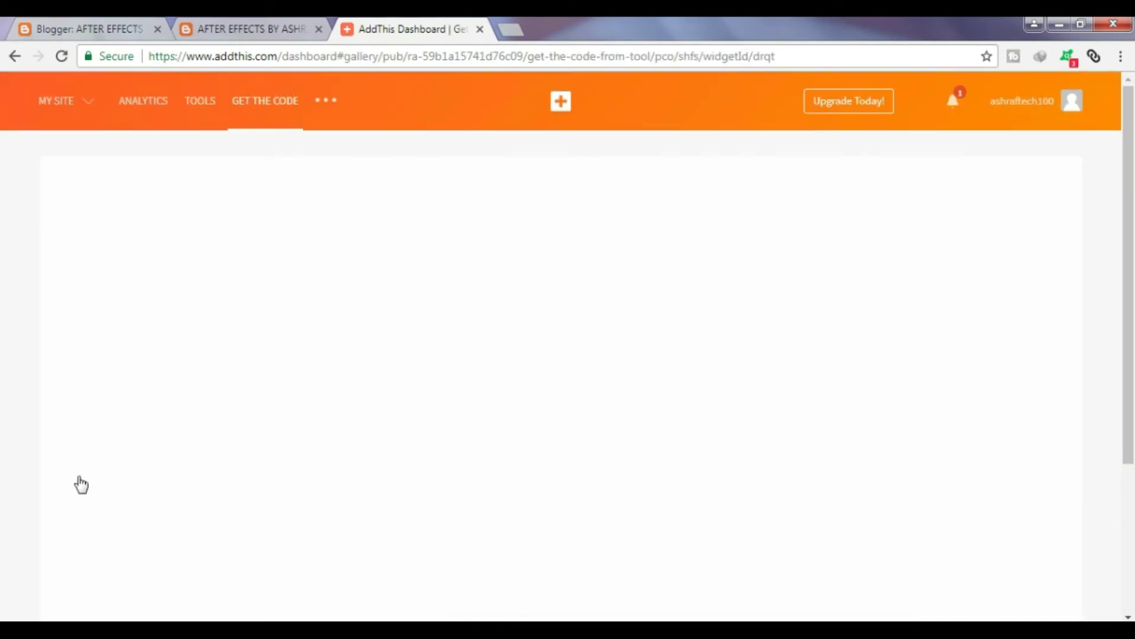
scroll(36, 205, down, 3)
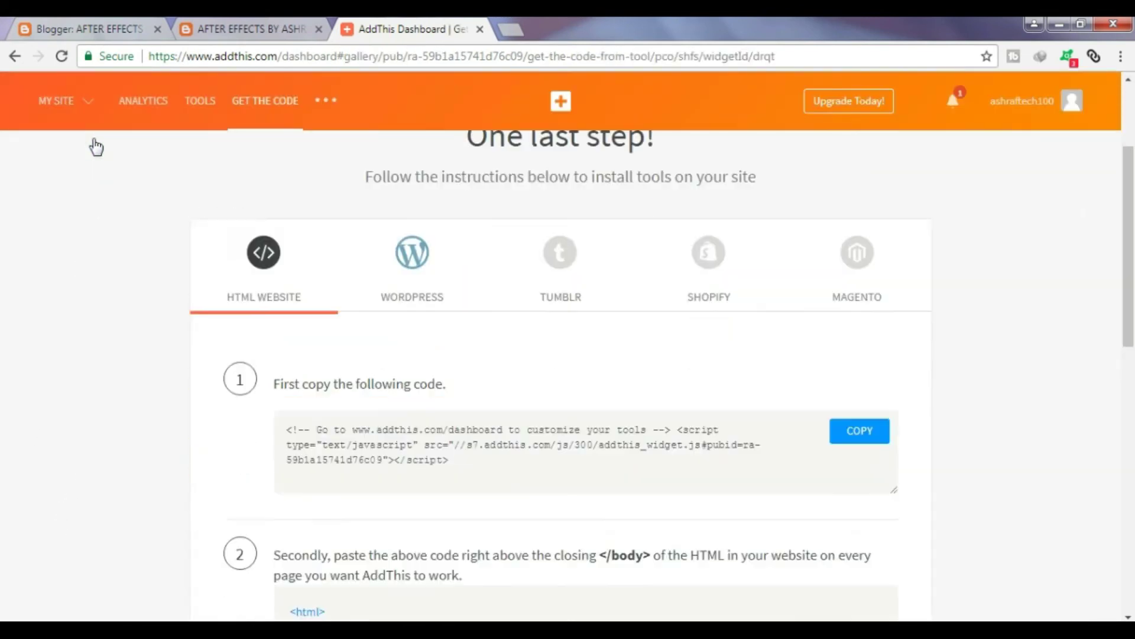
scroll(26, 426, down, 3)
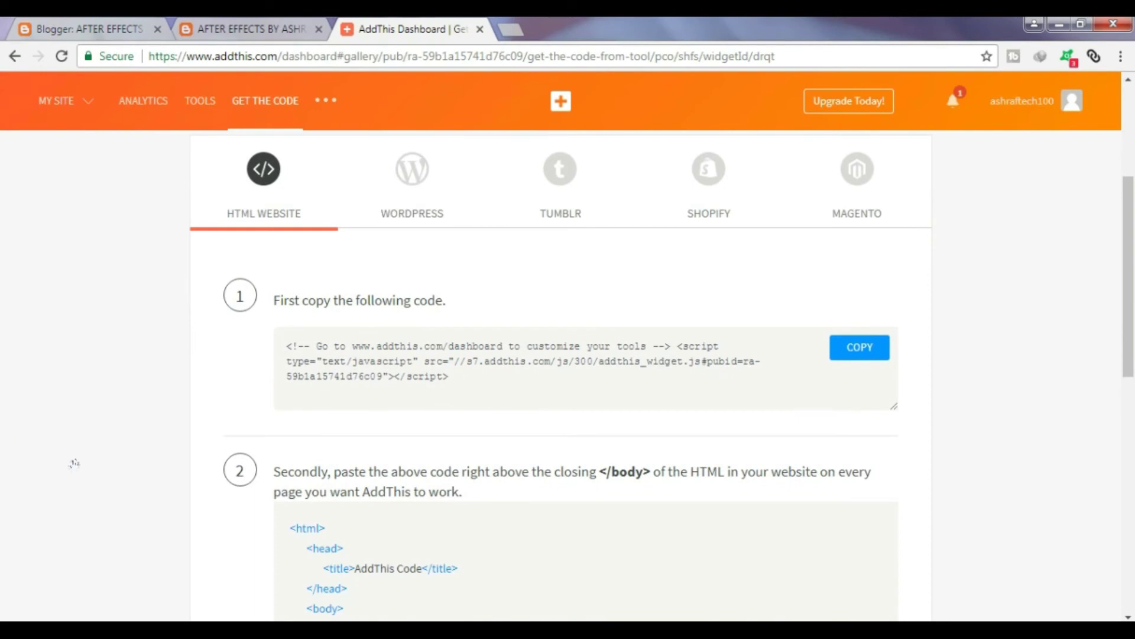
scroll(71, 435, down, 2)
scroll(80, 444, down, 1)
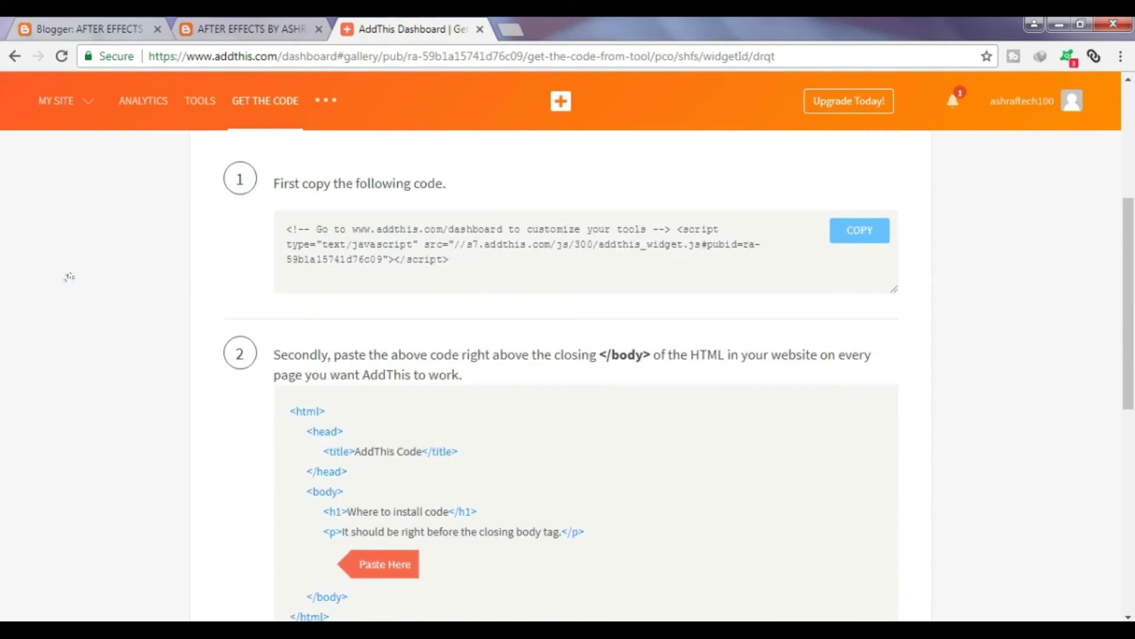
scroll(30, 218, down, 3)
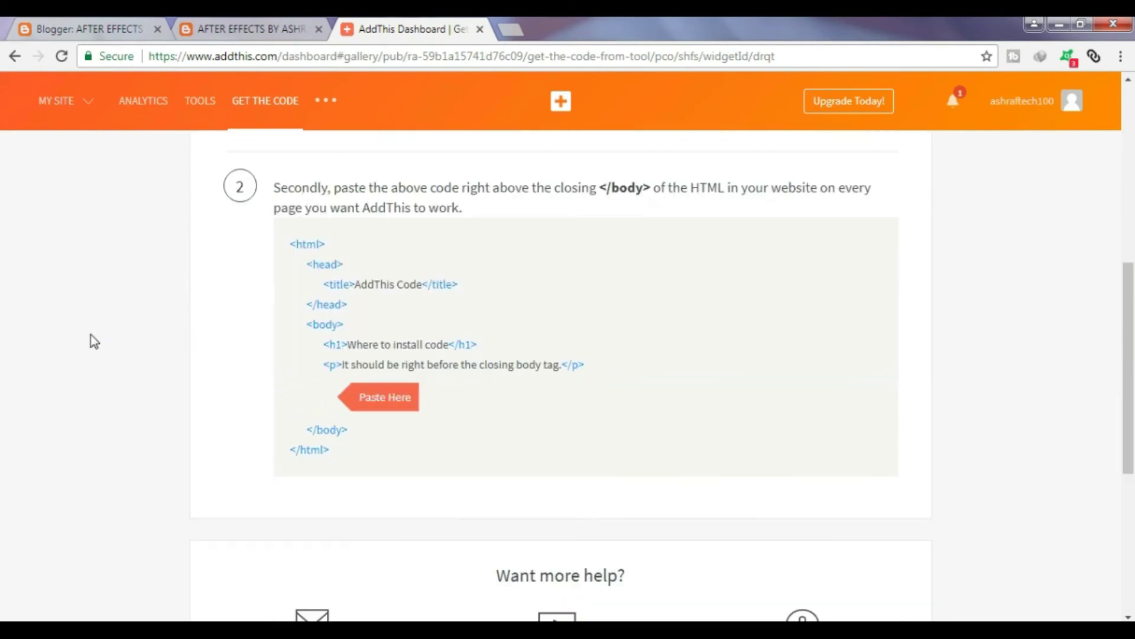
scroll(99, 337, down, 2)
scroll(100, 333, up, 3)
scroll(104, 384, up, 2)
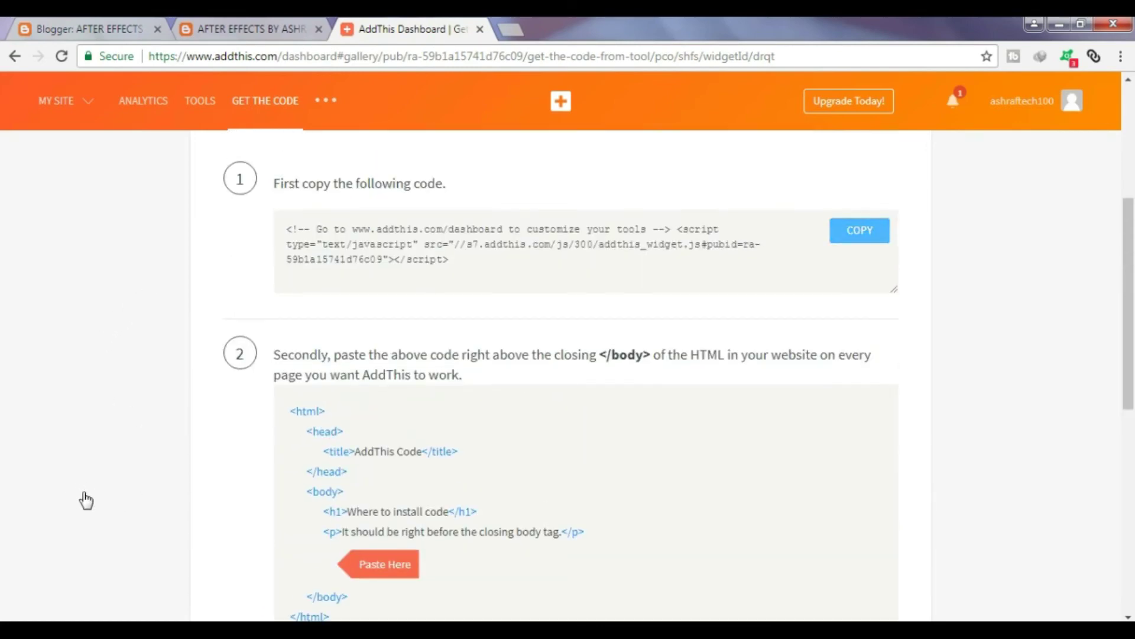
scroll(86, 499, up, 3)
scroll(107, 379, up, 3)
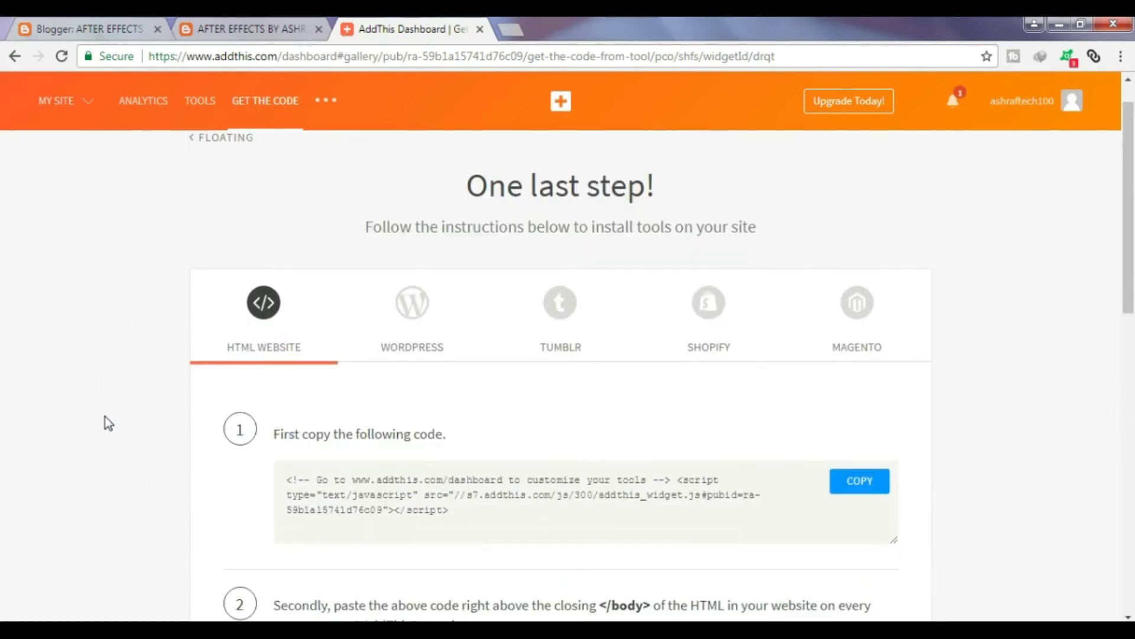
- Check the Floating tool is listed and on, then reload the blog homepage to show the share bar
click(30, 104)
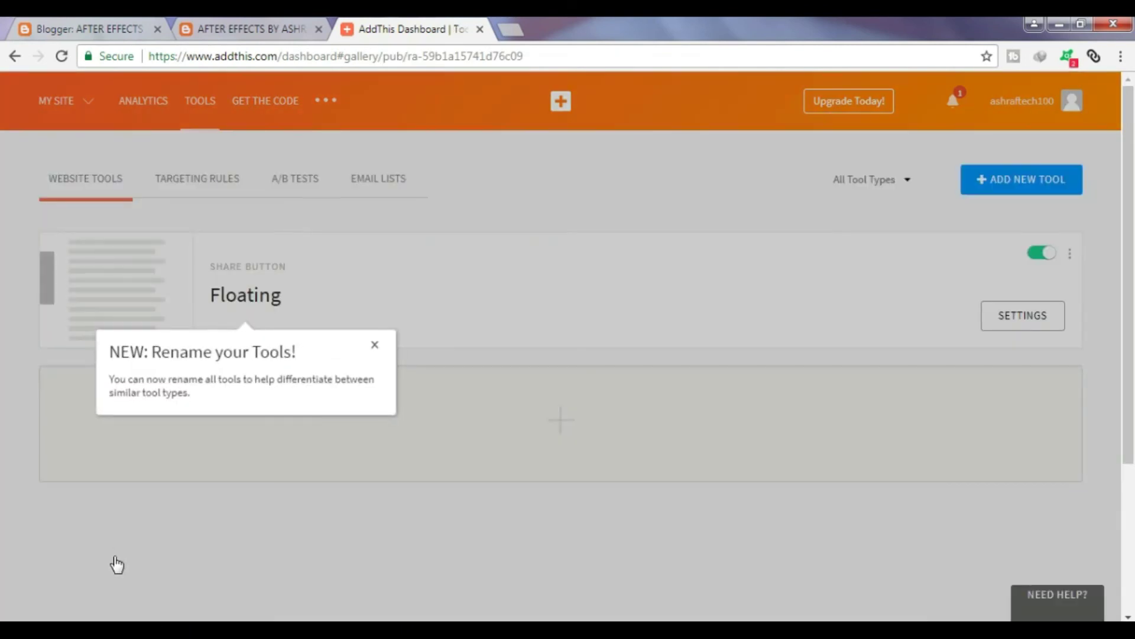
click(125, 599)
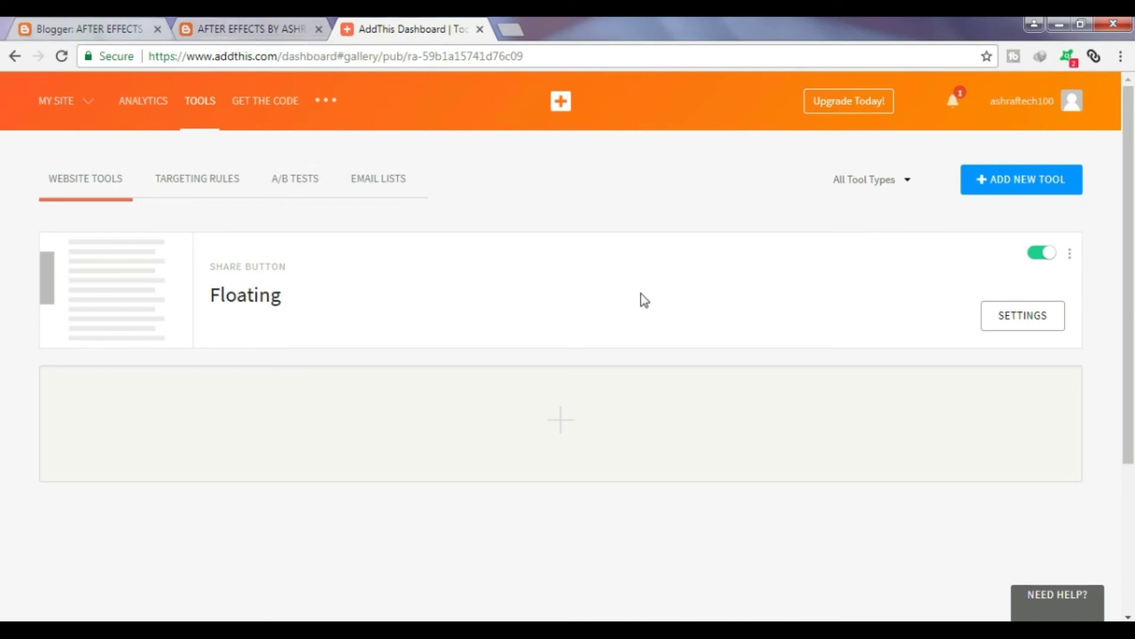
key(ctrl+shift+Tab)
key(F5)
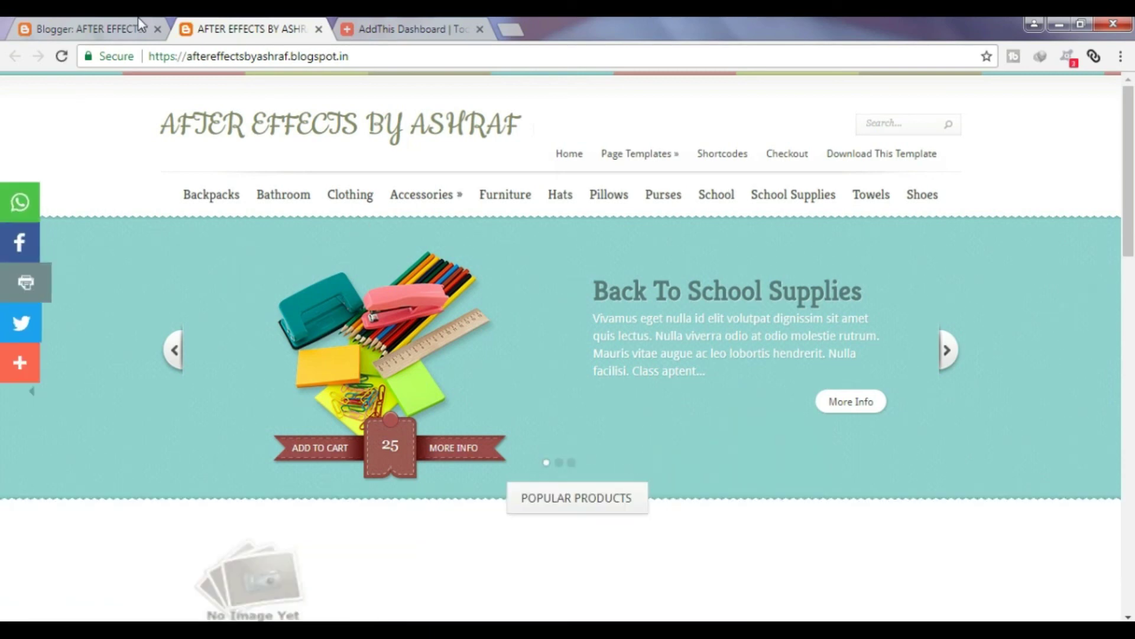
scroll(568, 355, down, 2)
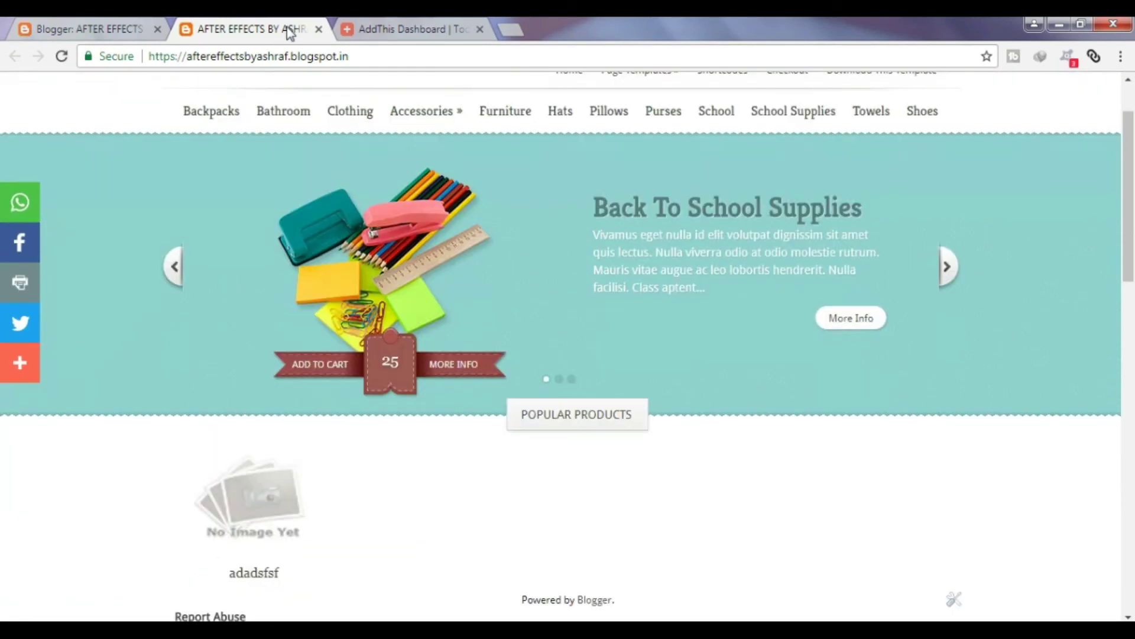
scroll(568, 355, up, 2)
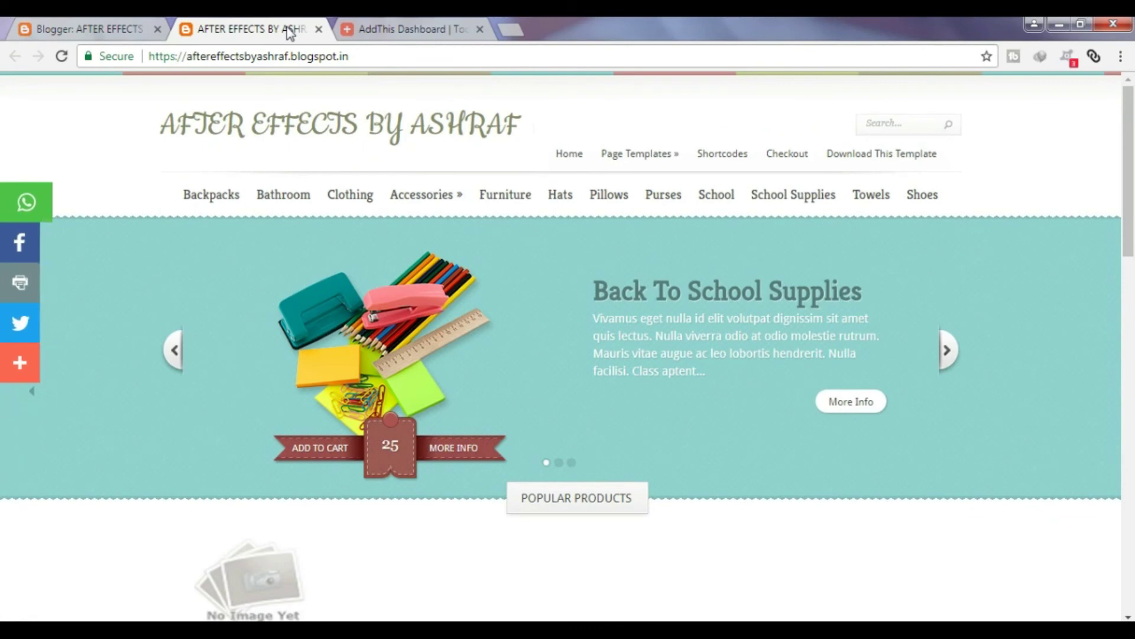